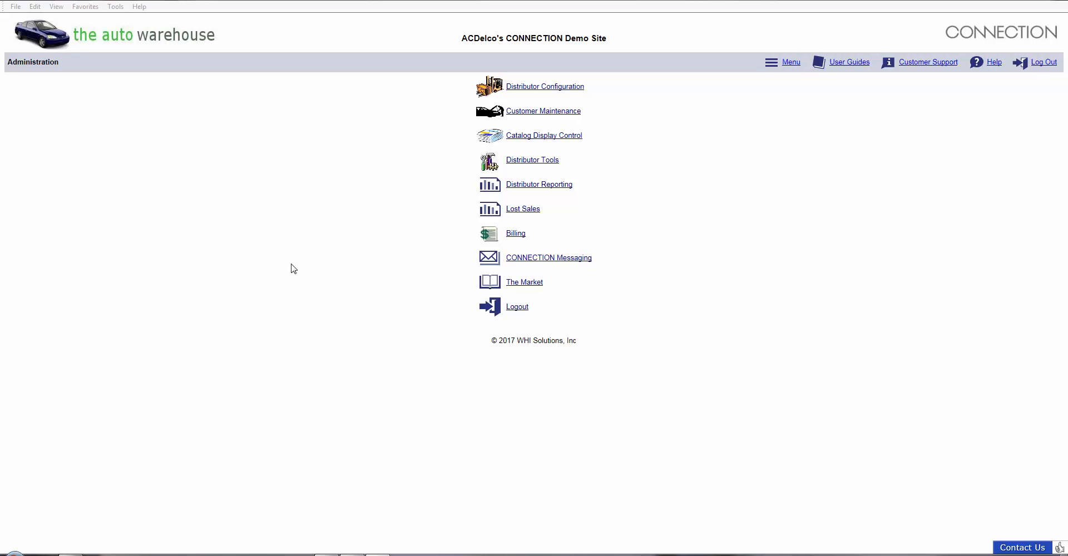
- Open Customer Maintenance from the Administration menu to show the customer search and list
click(535, 113)
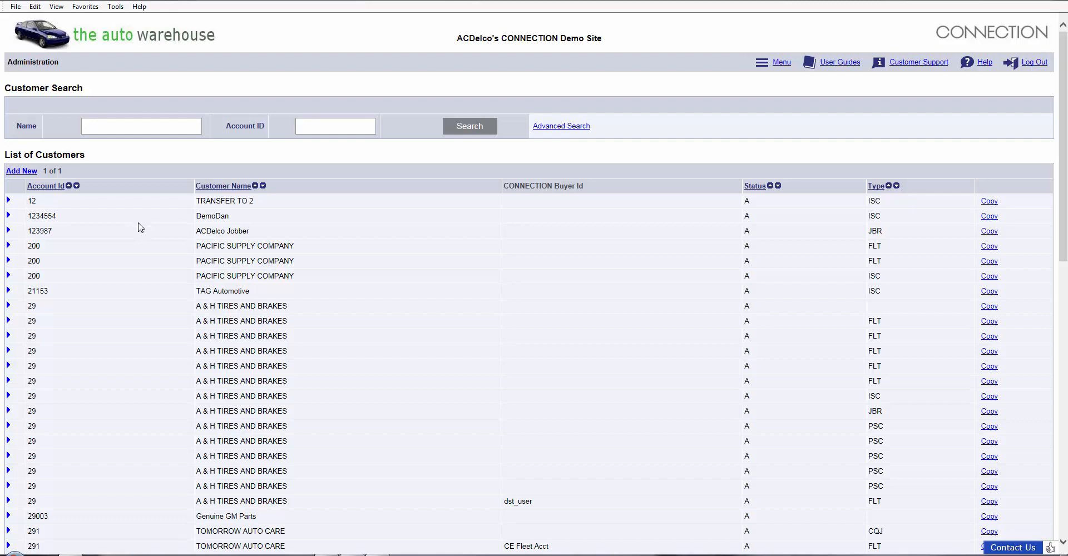
- Start a new customer with type Normal Customer and proceed to Step 1
click(20, 173)
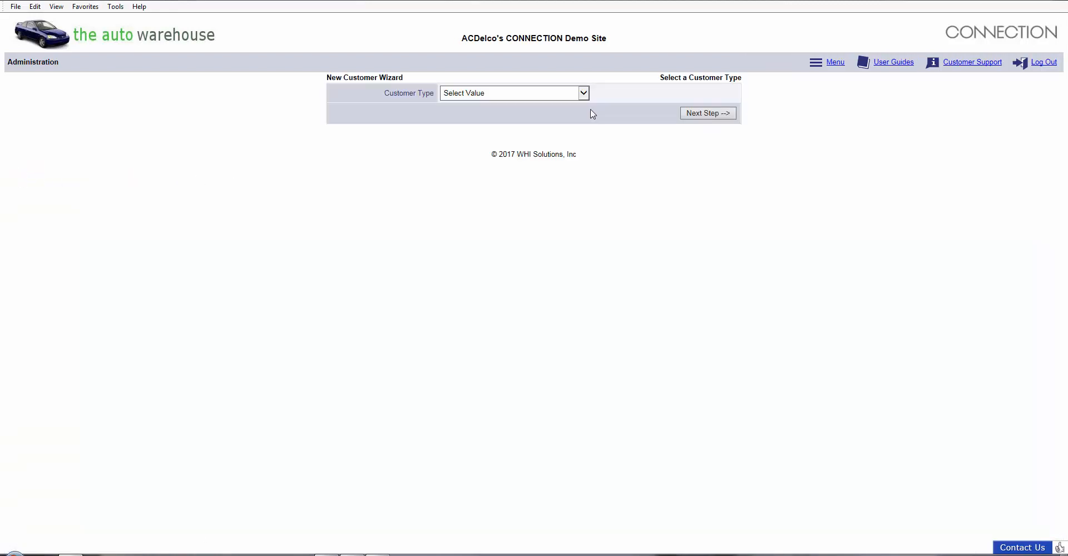
click(584, 95)
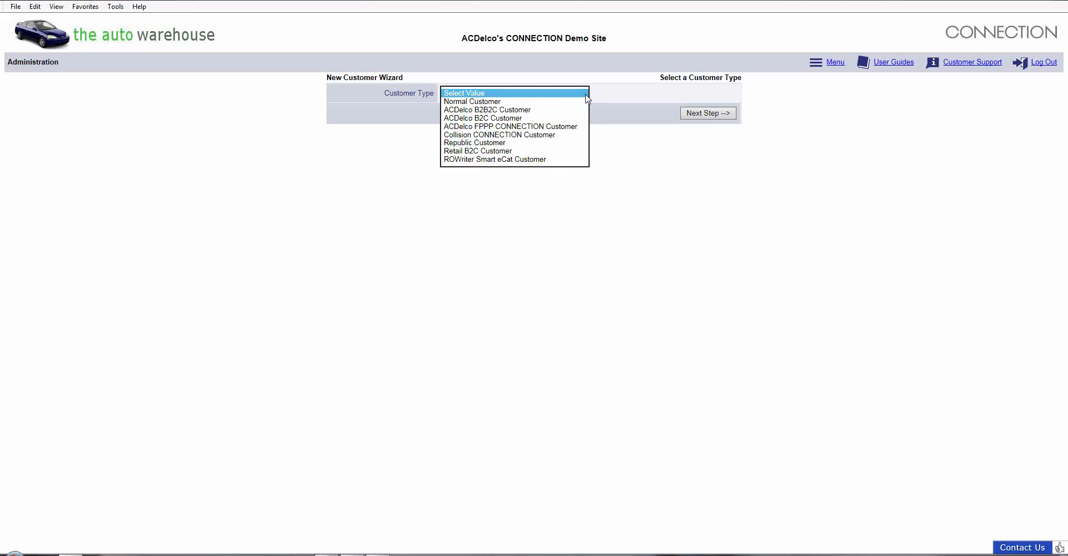
click(550, 103)
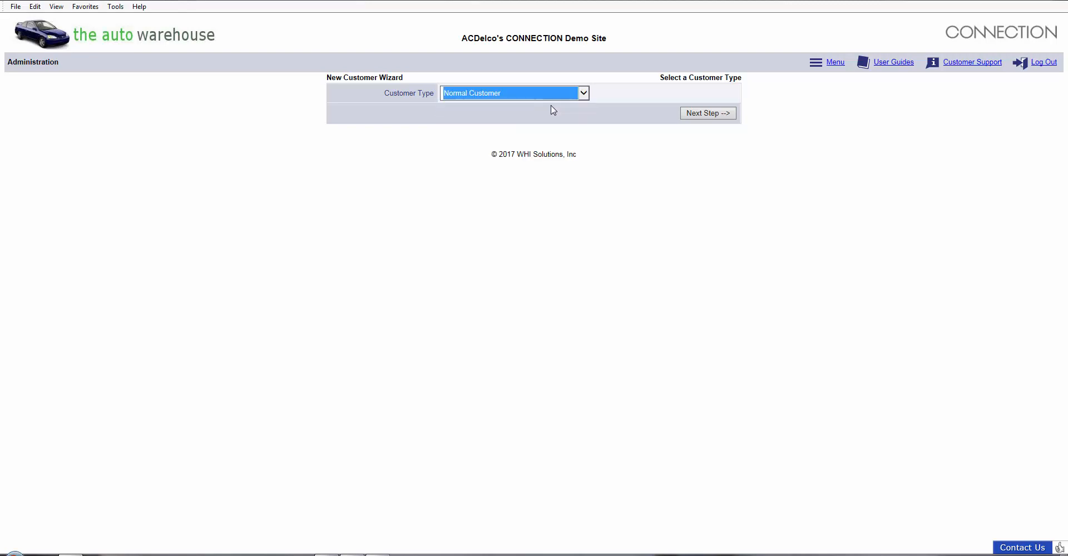
click(694, 116)
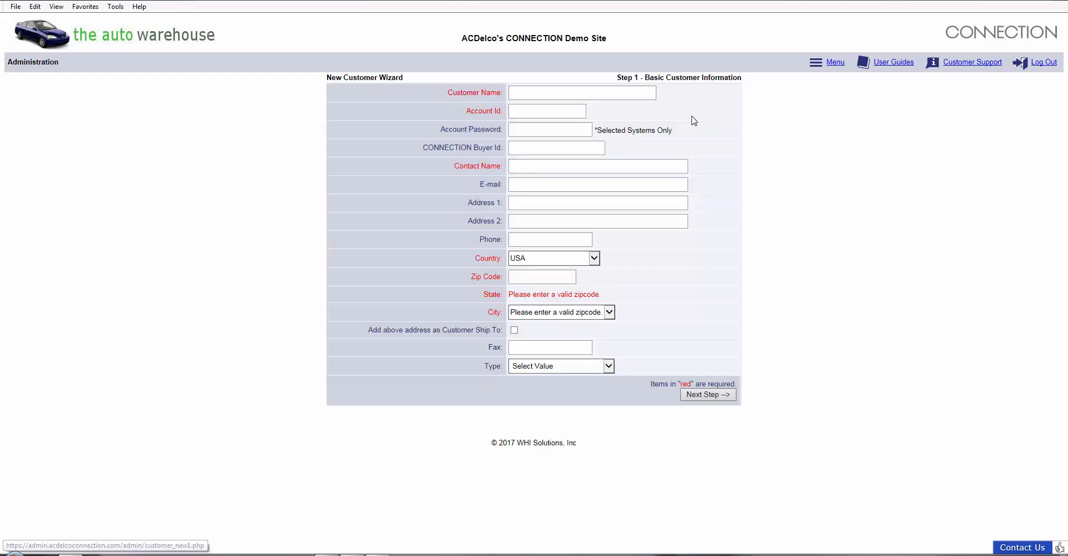
- Enter customer name 'CONNECTION Ebit', its account id, contact name and zip code, with type Independent Service Center
click(530, 99)
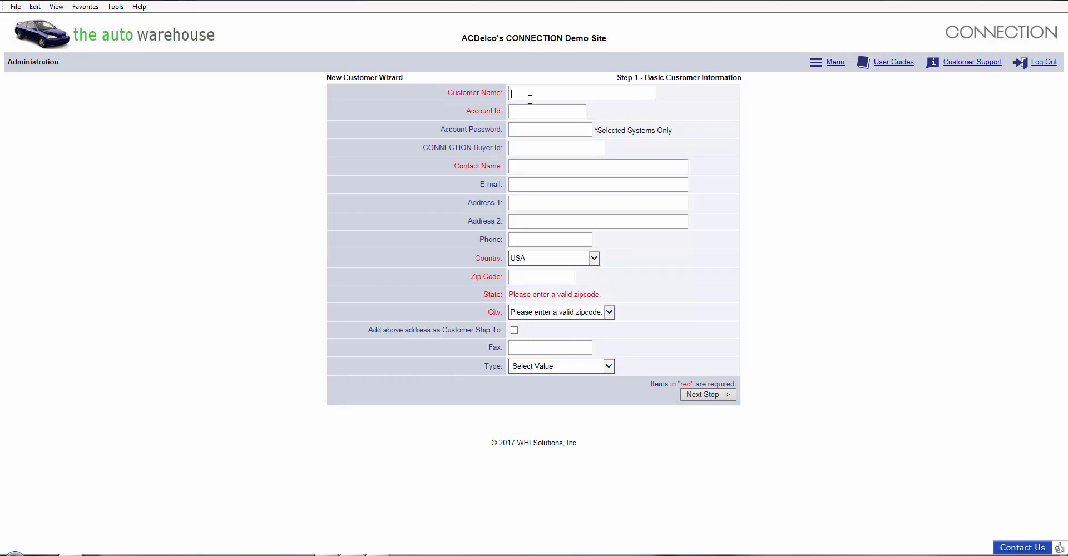
text(CONNECTION Ebit)
key(Tab)
text(456789)
click(523, 167)
text(Rusty)
click(525, 280)
text(48439)
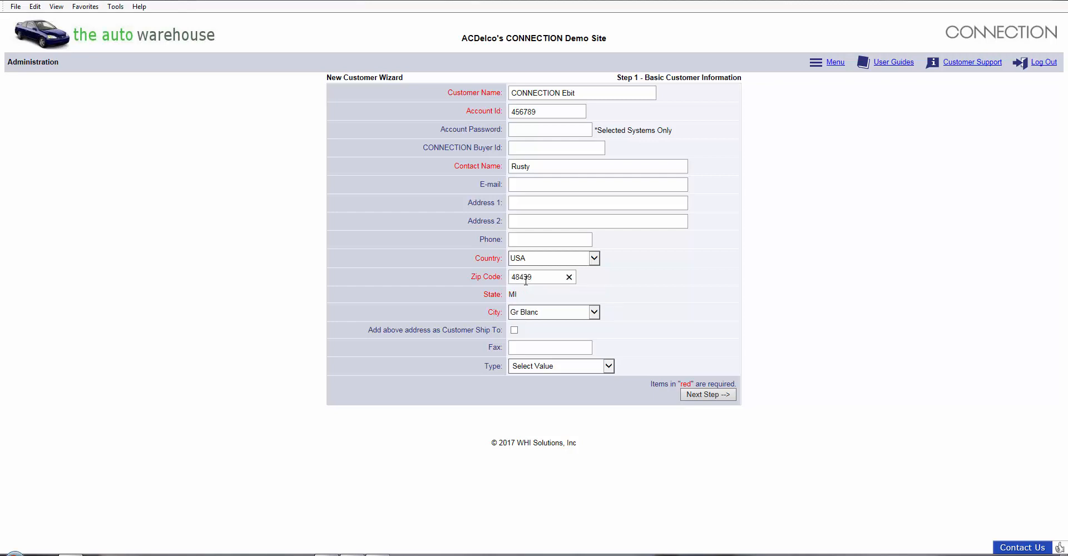
click(609, 366)
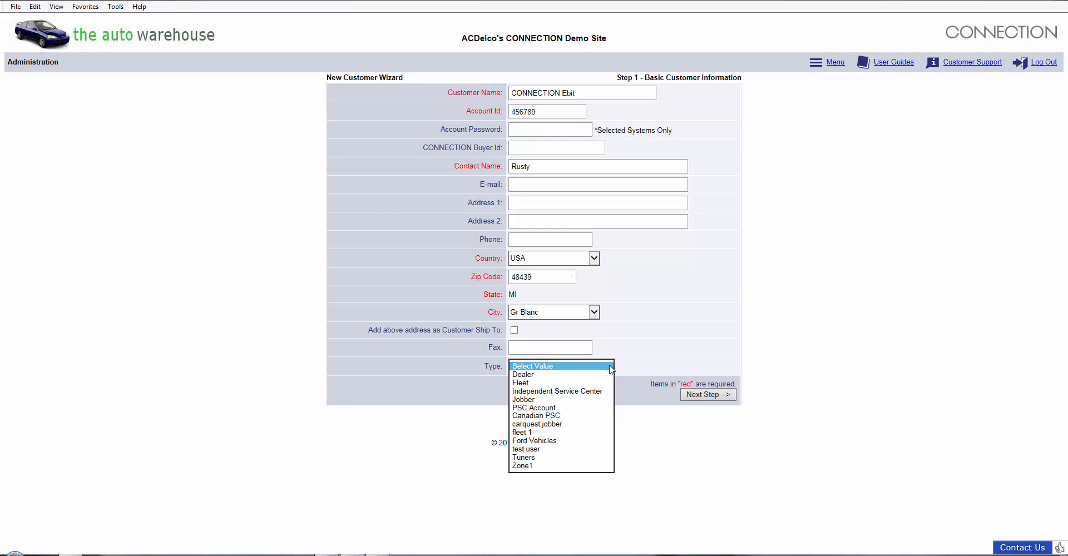
click(596, 392)
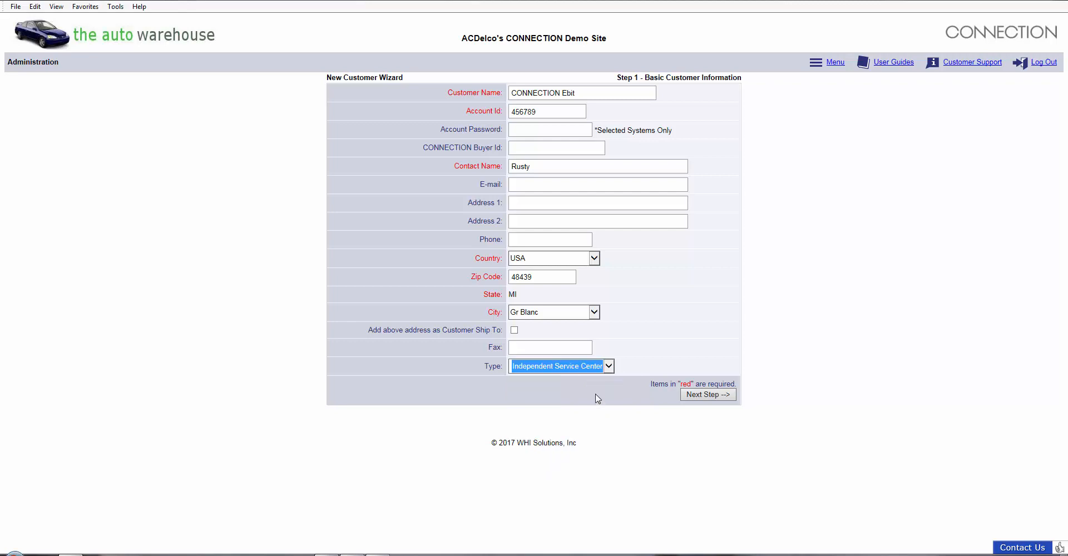
- Give Auto Warehouse #1 sequence 1 as a valid branch, then continue to Customer Options
click(702, 395)
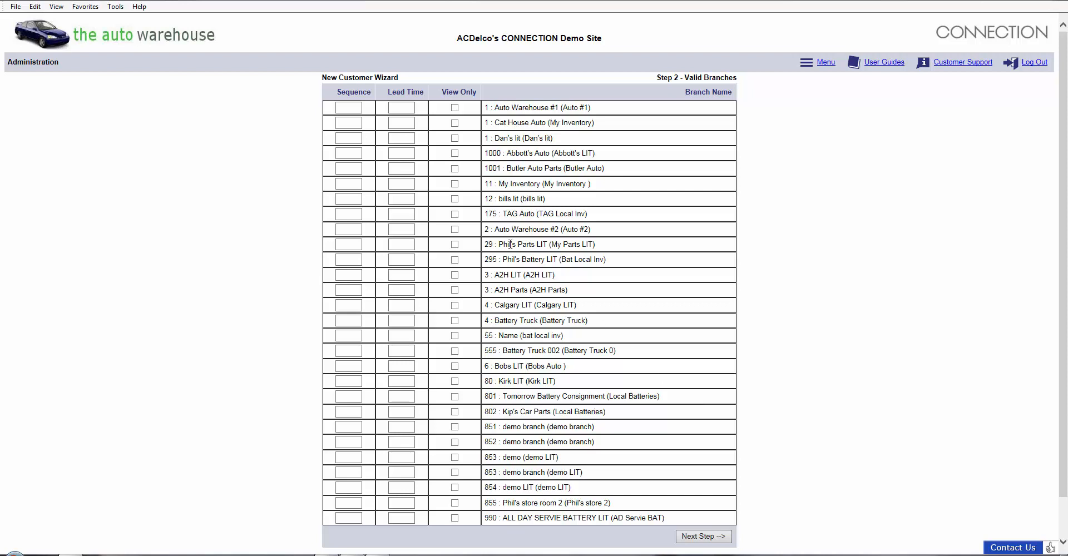
click(346, 107)
click(694, 538)
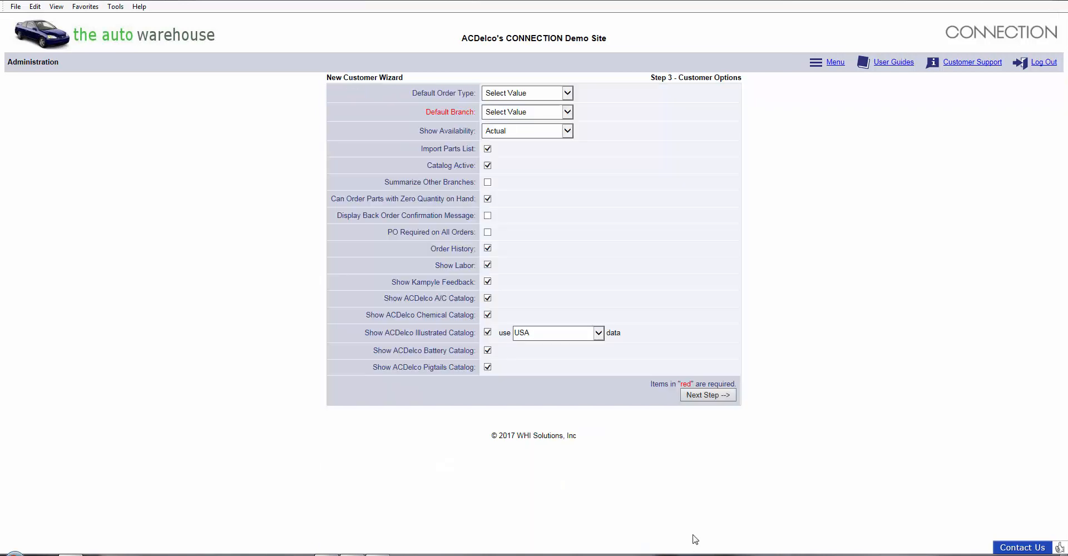
- Set the default branch to 1 : Auto #1 and advance to Add a User
click(567, 112)
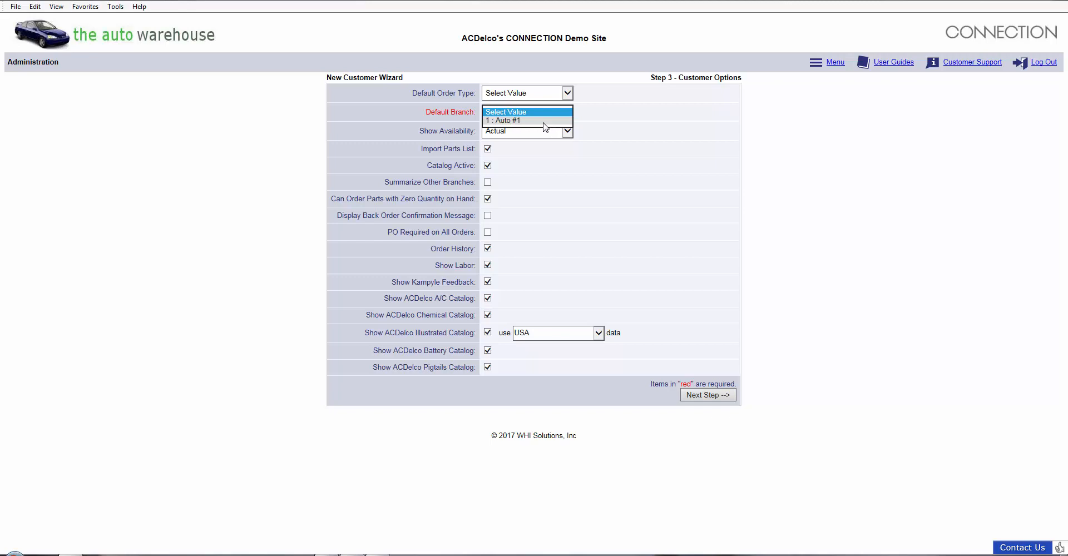
click(543, 121)
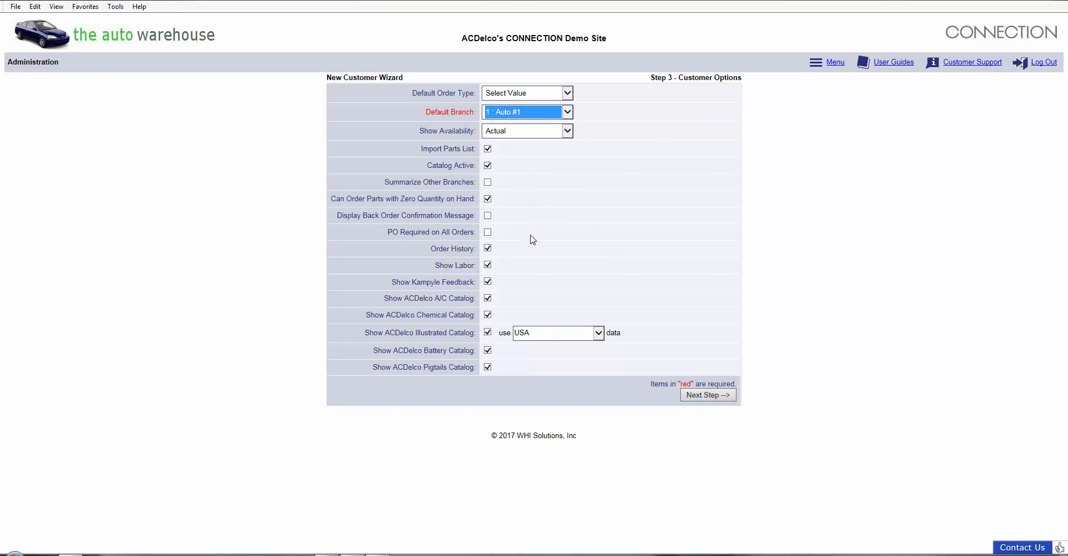
click(702, 395)
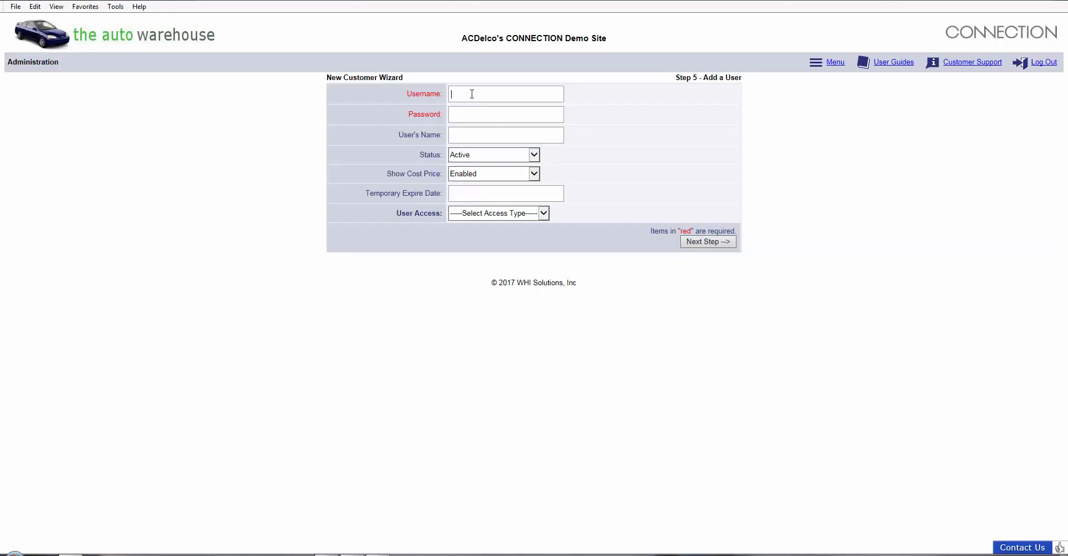
- Enter the new user's login username and password, then continue to the Summary page
key(Tab)
click(705, 241)
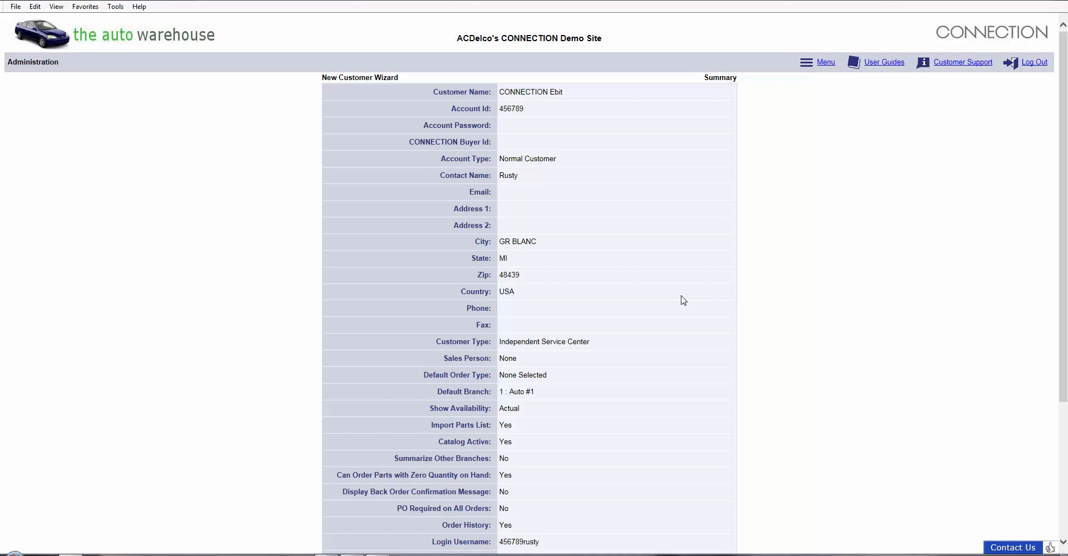
- Confirm adding the customer from the bottom of the Summary page
scroll(683, 300, down, 3)
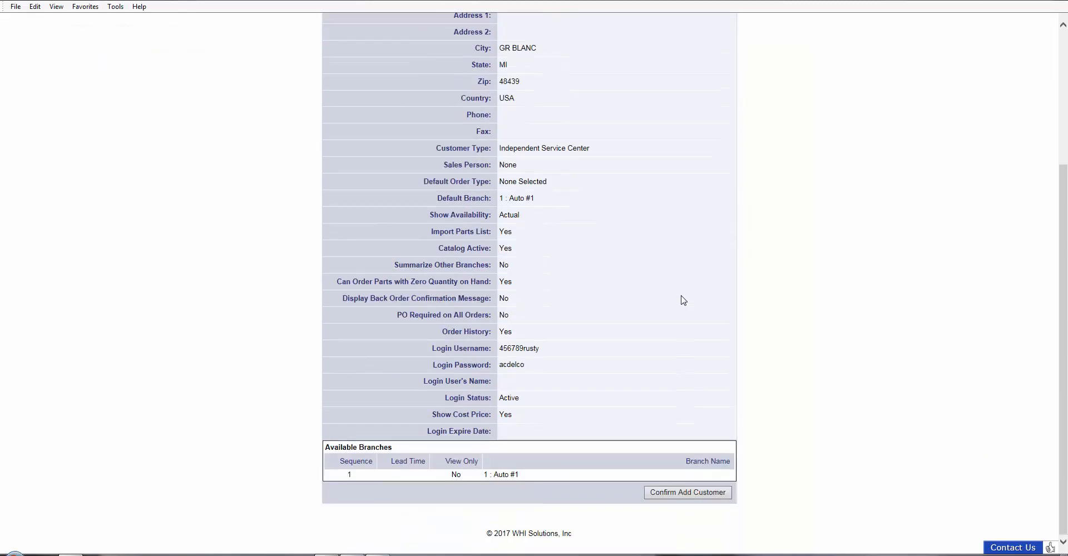
click(680, 493)
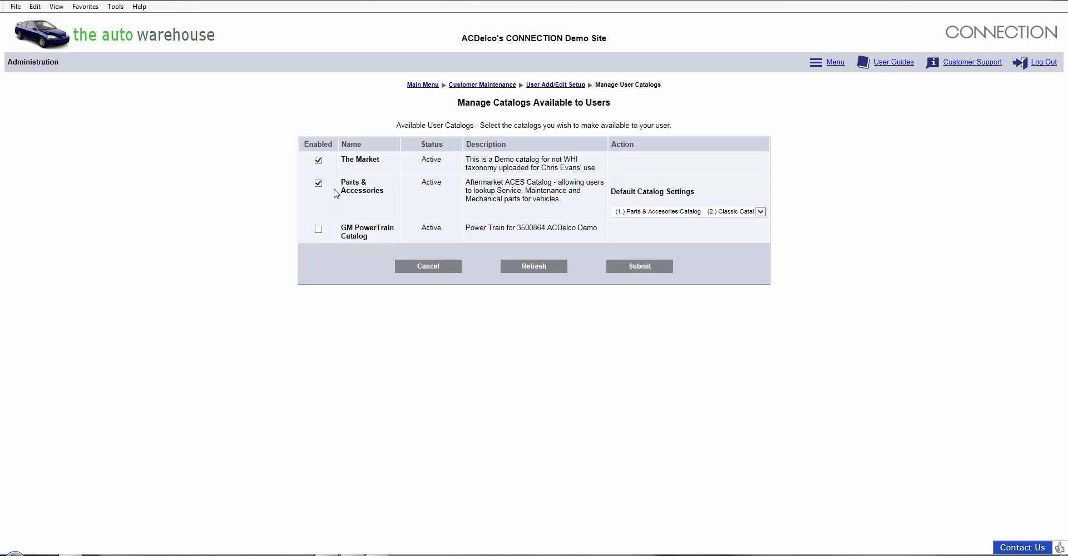
- Submit the user's catalogs with The Market and Parts & Accessories left enabled
click(640, 267)
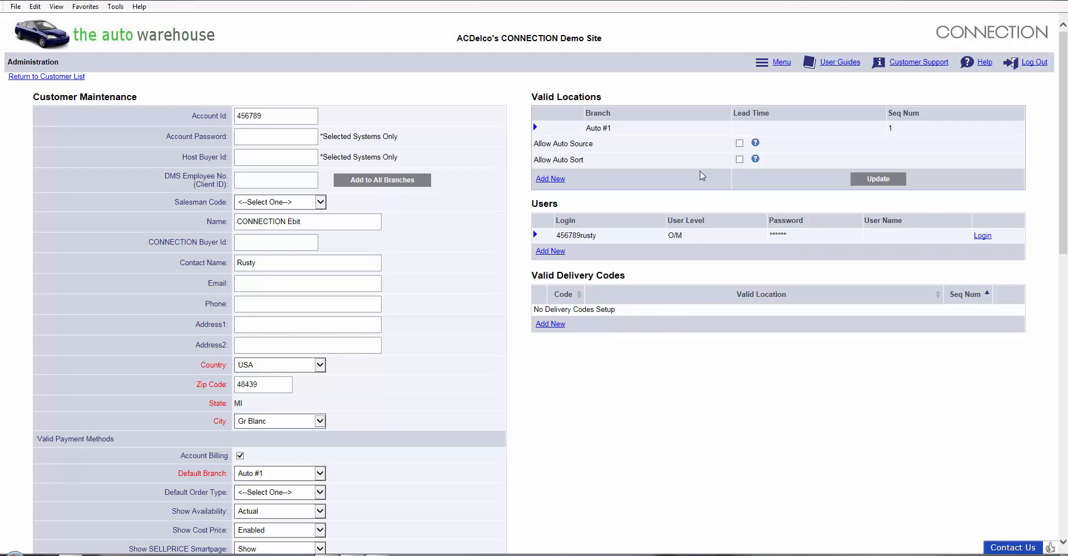
- Return from CONNECTION Ebit's record to the full customer list
click(77, 81)
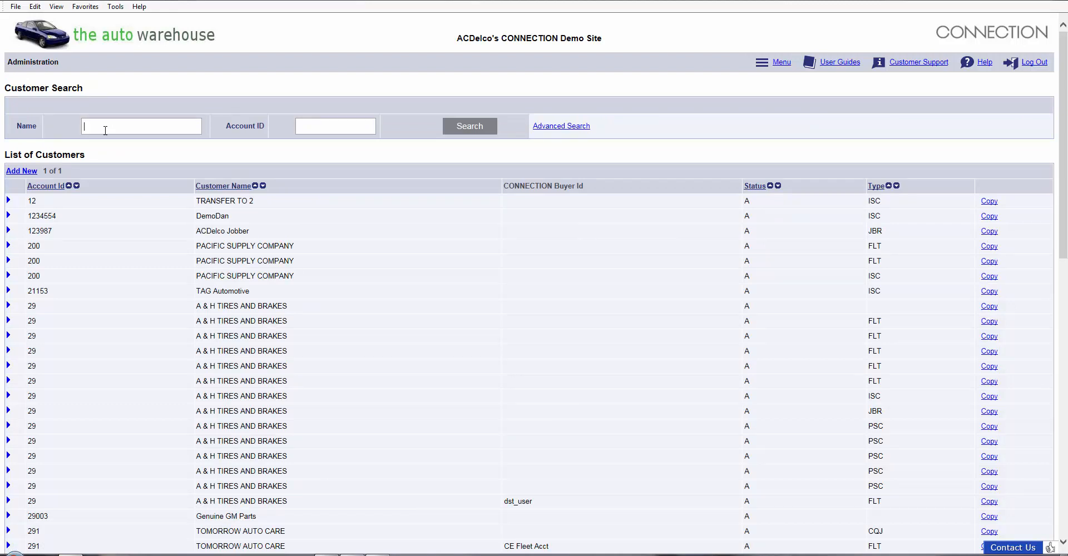
- Search customers by name for 'ebi' and open the CONNECTION Ebit record
text(ebit)
click(465, 128)
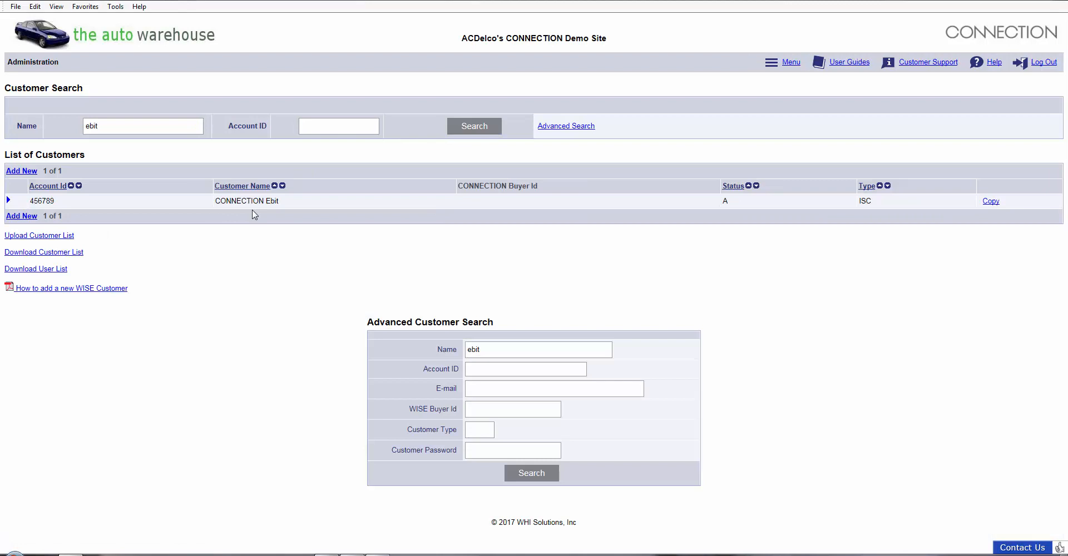
click(10, 203)
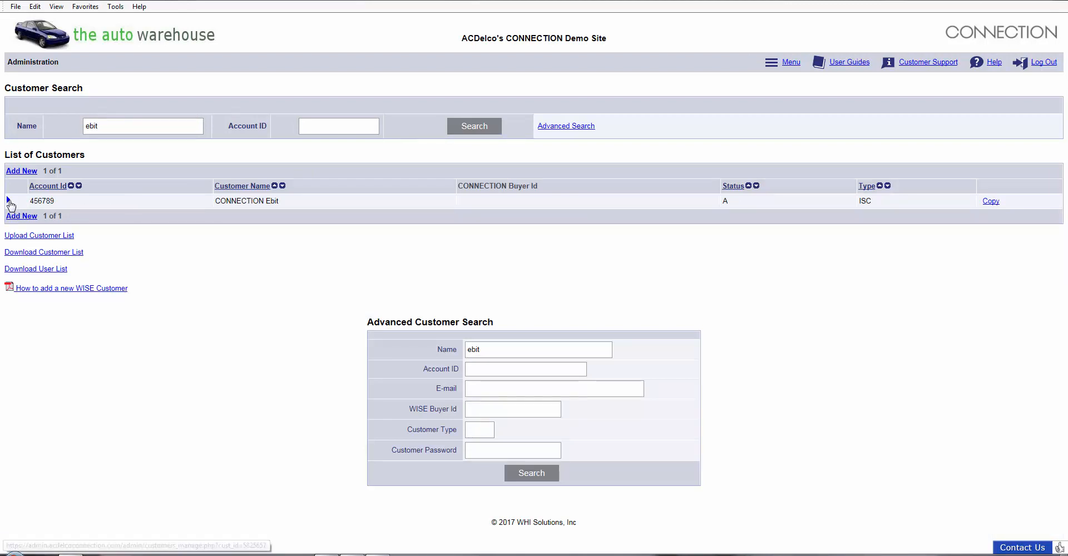